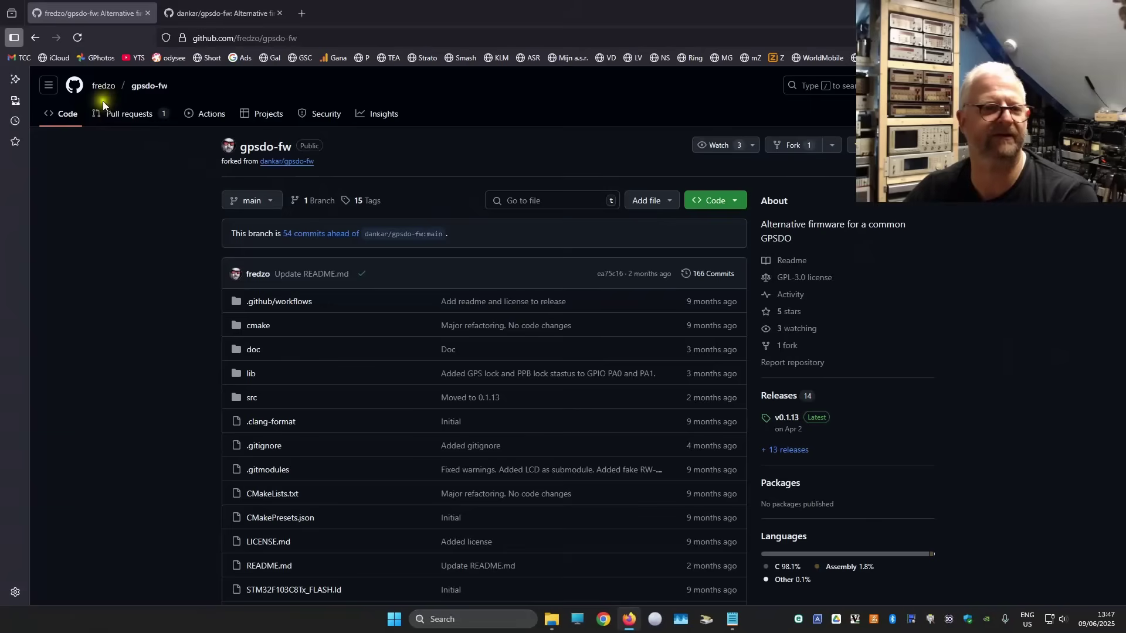
Glance at the upstream dankar/gpsdo-fw repo (release v0.1.5), then close its tab
mouse_move(101, 94)
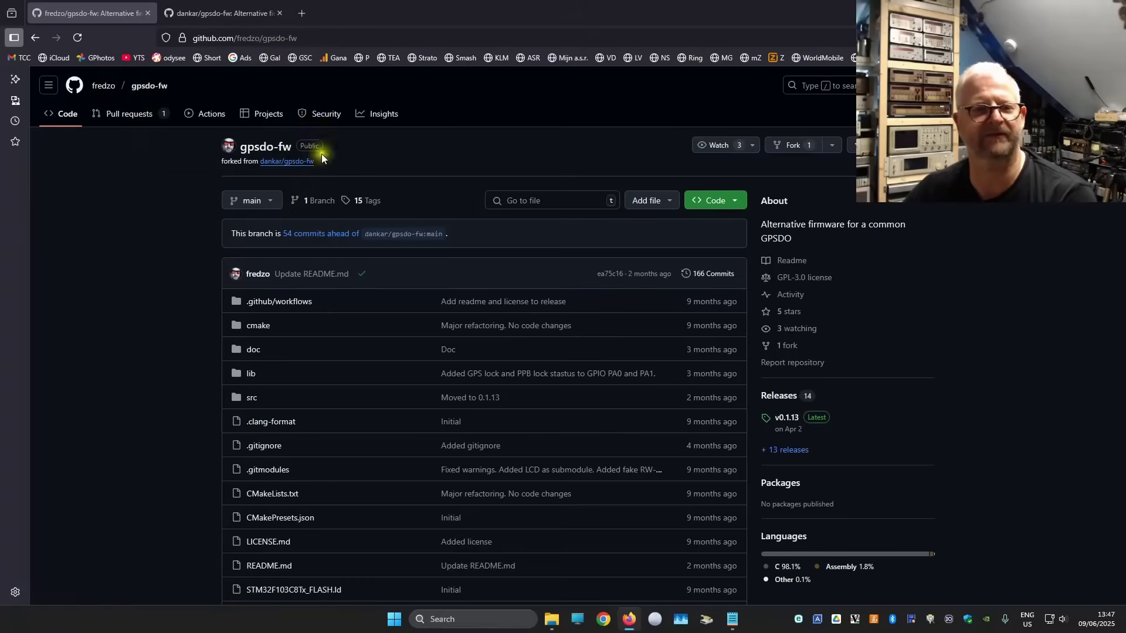
click(243, 8)
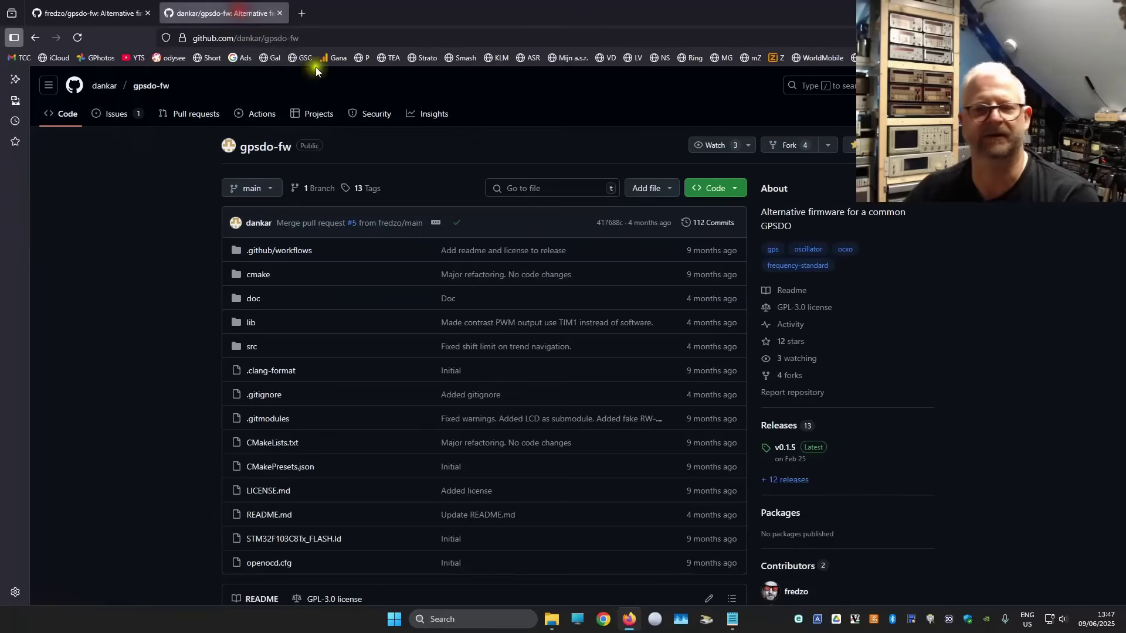
scroll(1002, 521, down, 2)
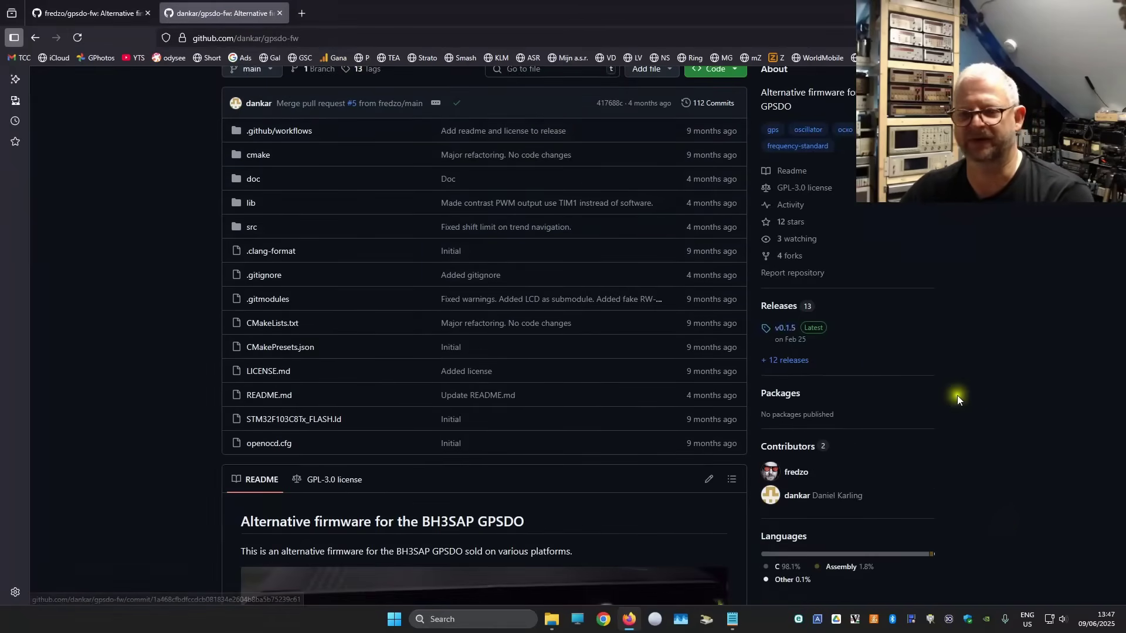
click(280, 13)
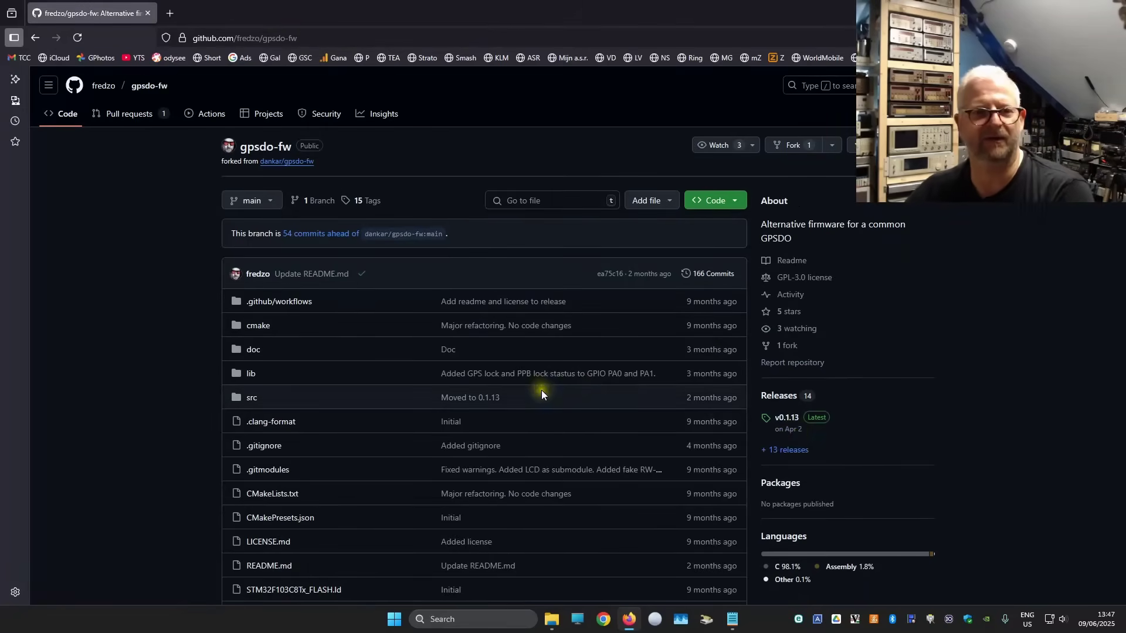
Scroll the fredzo/gpsdo-fw README down to its 'Flashing the firmware' section
scroll(549, 392, down, 4)
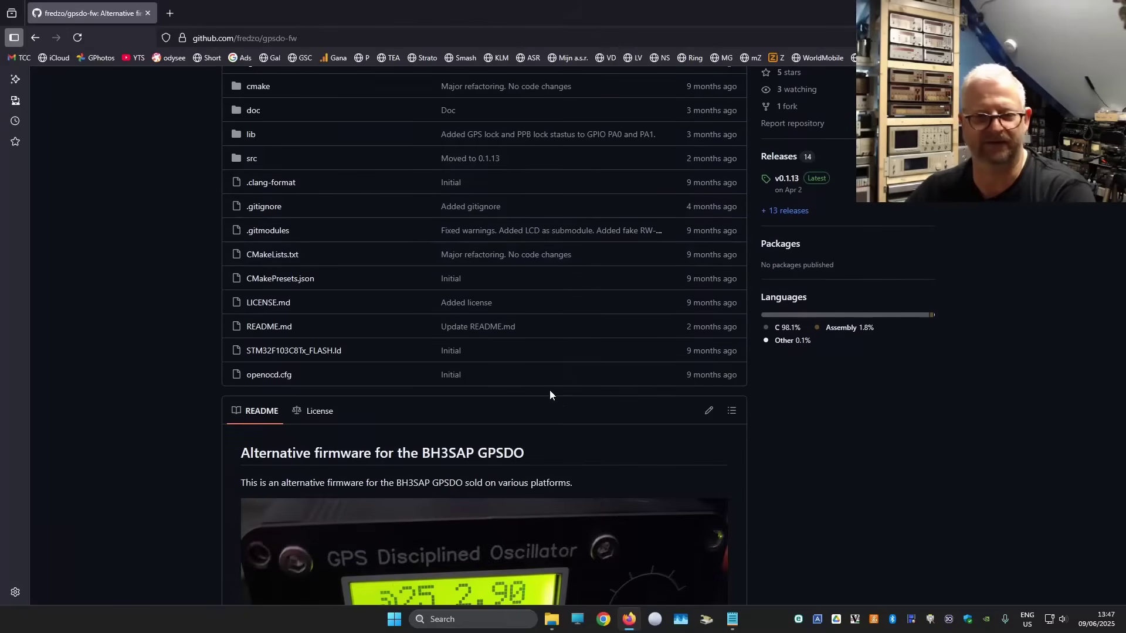
scroll(553, 392, down, 5)
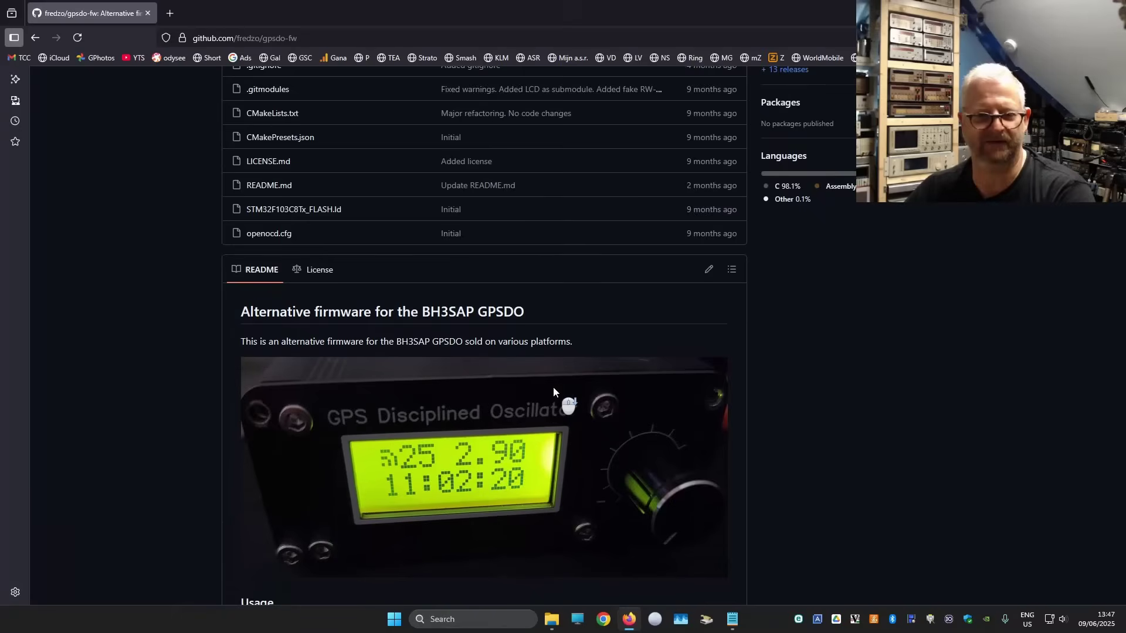
scroll(554, 388, down, 1)
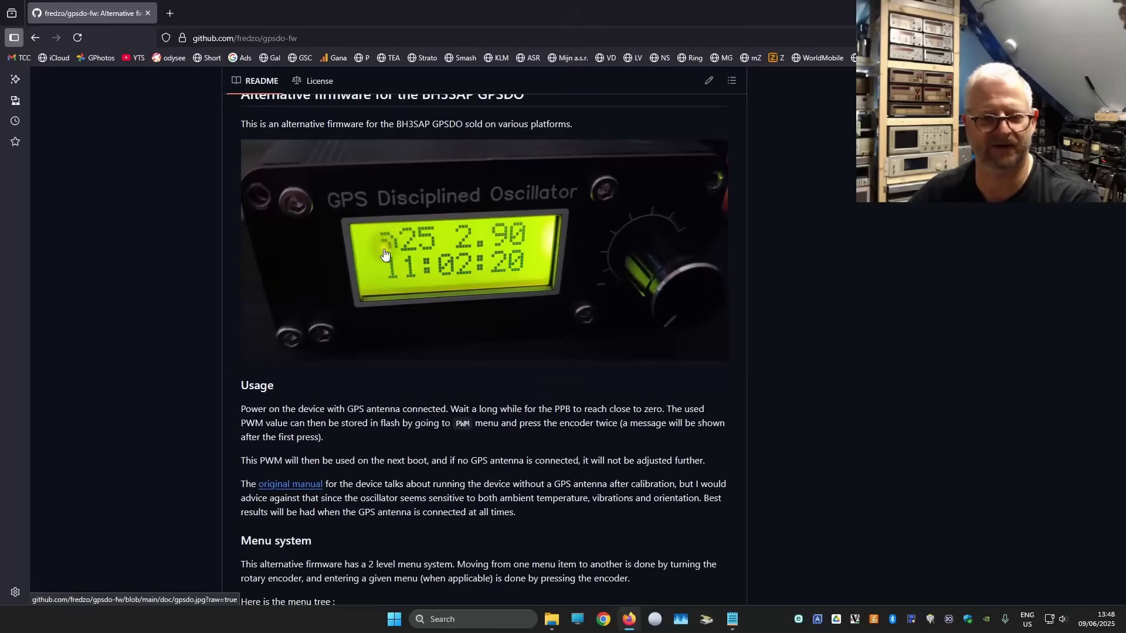
middle_click(437, 299)
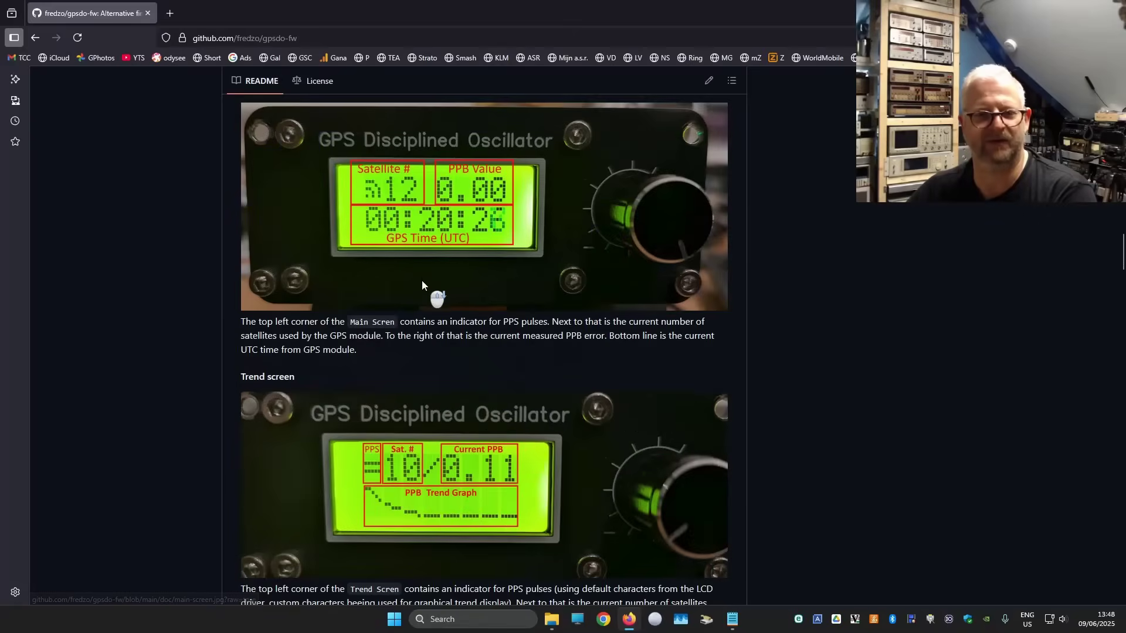
middle_click(422, 282)
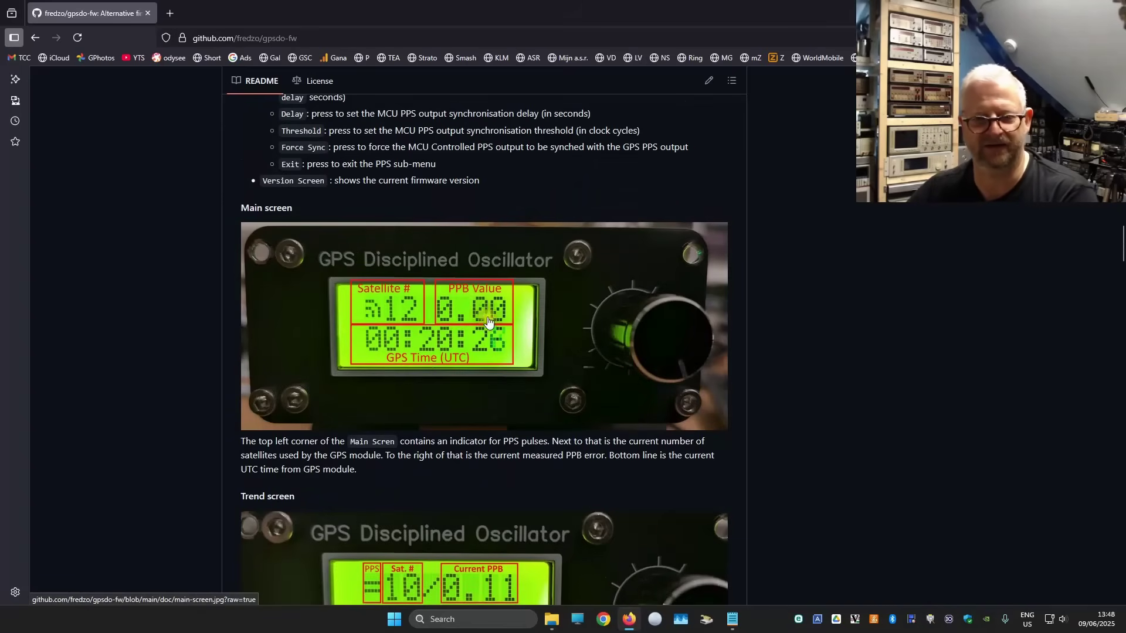
middle_click(440, 355)
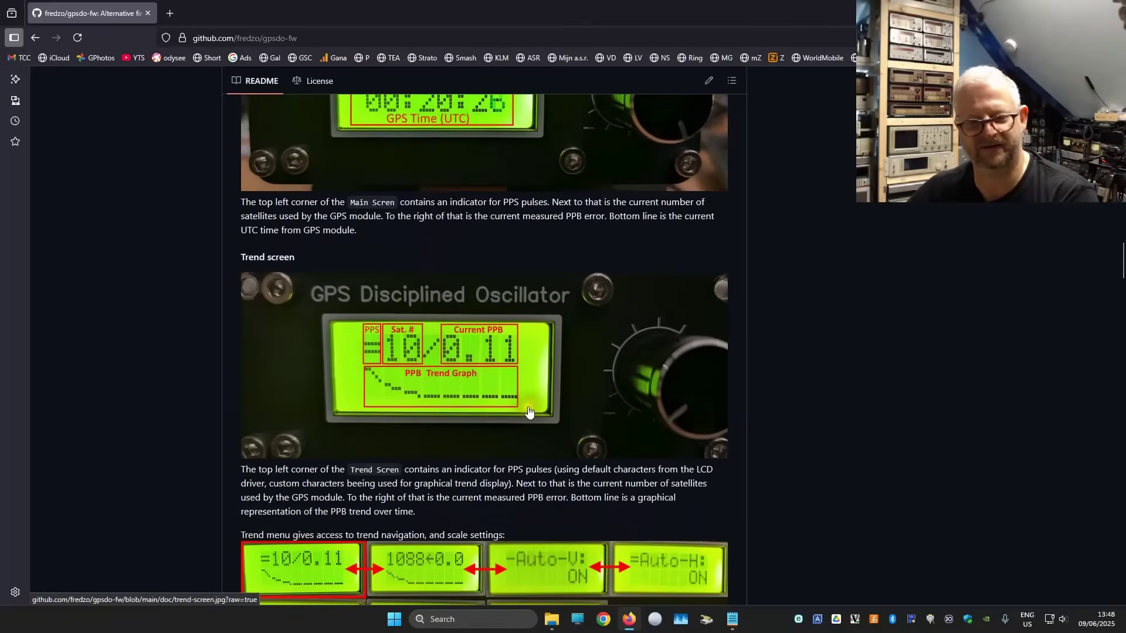
scroll(439, 404, down, 4)
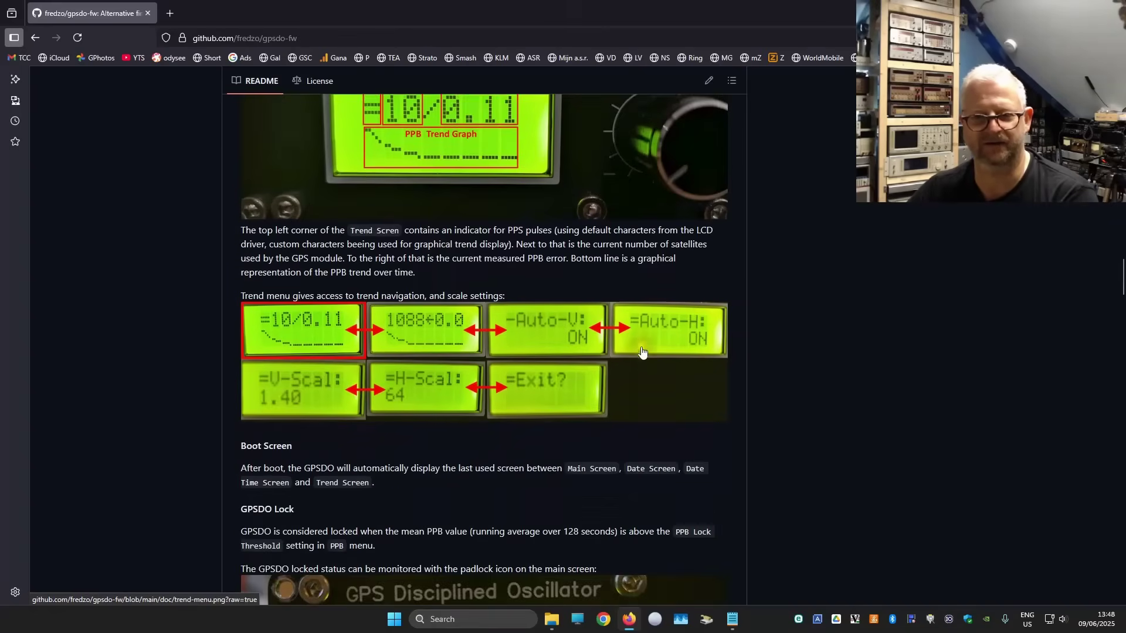
scroll(409, 387, down, 6)
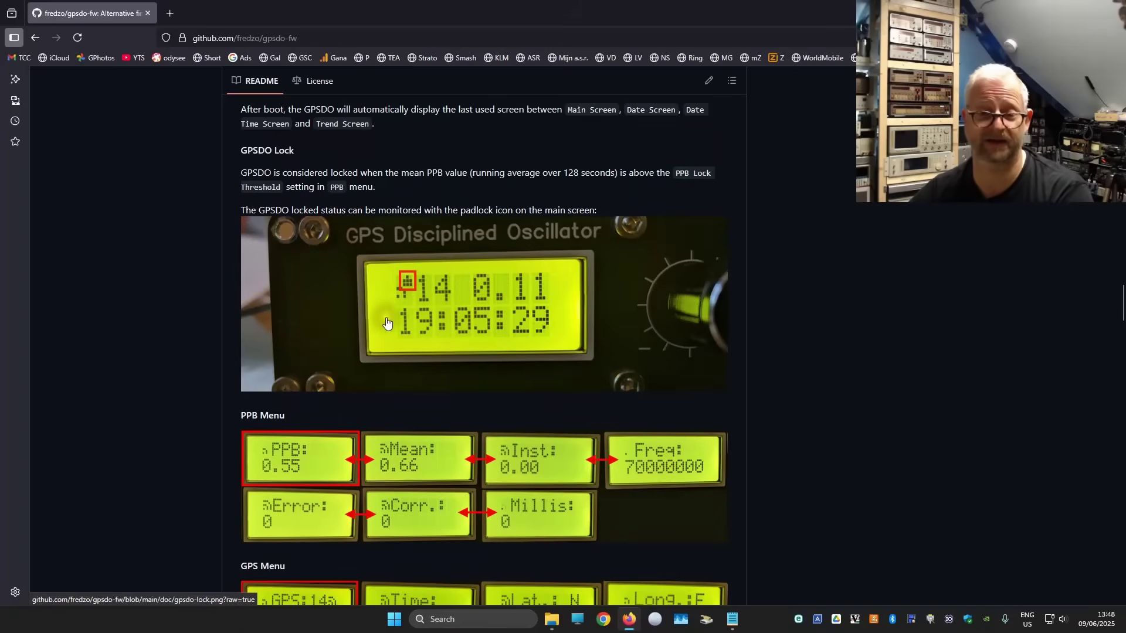
scroll(386, 322, down, 5)
scroll(386, 322, down, 5)
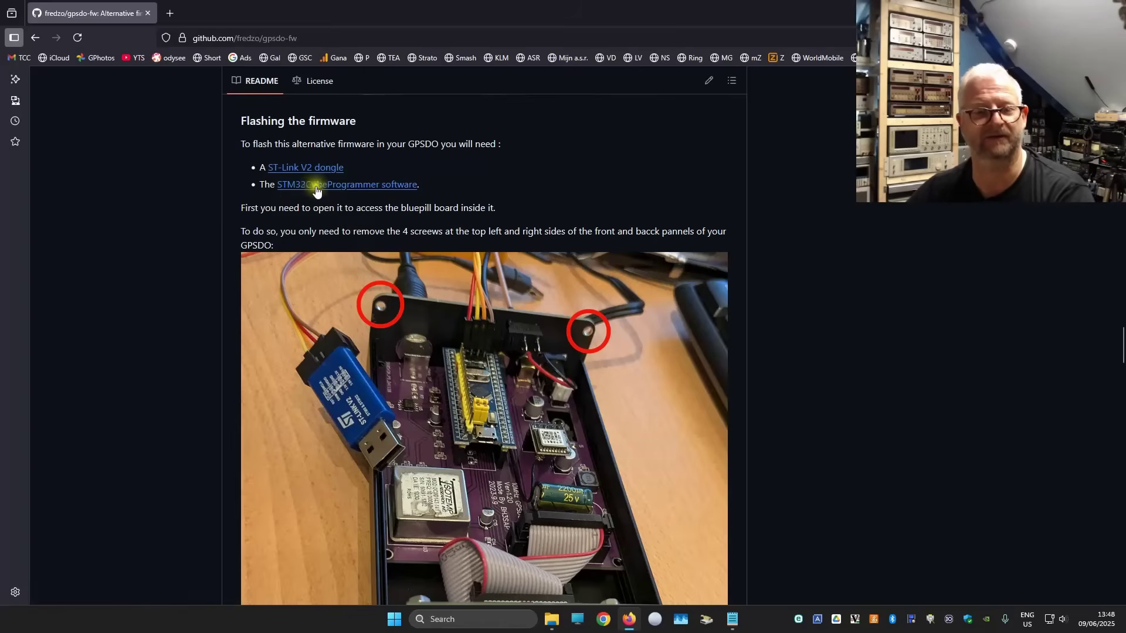
Check the STM32CubeProgrammer product page linked from the README, then return to the README
click(352, 189)
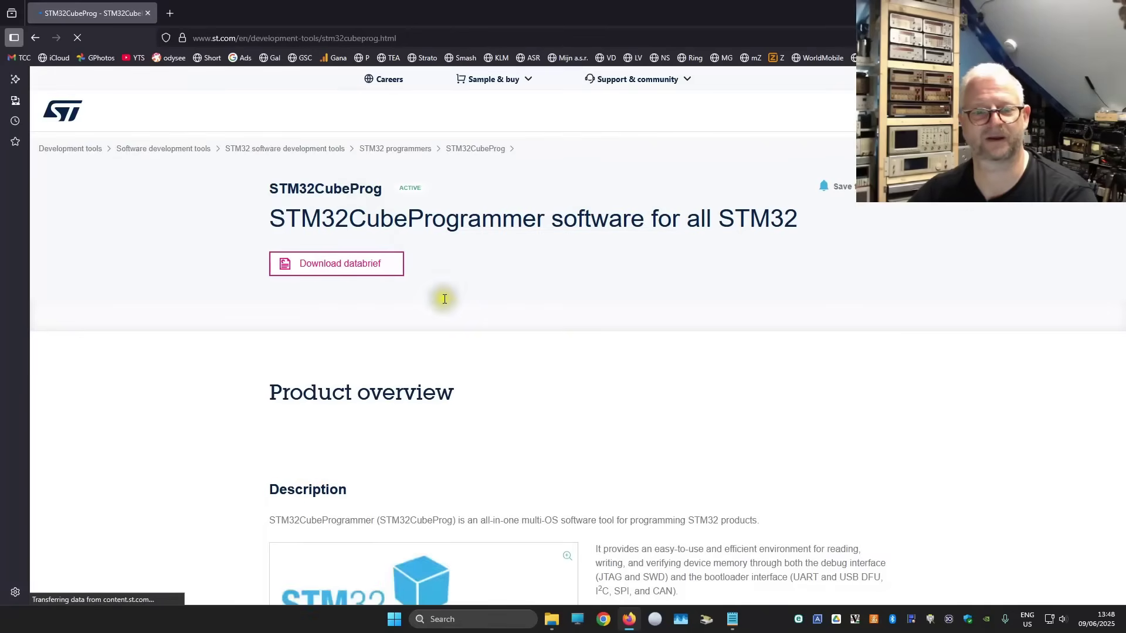
scroll(451, 297, down, 5)
scroll(460, 297, up, 5)
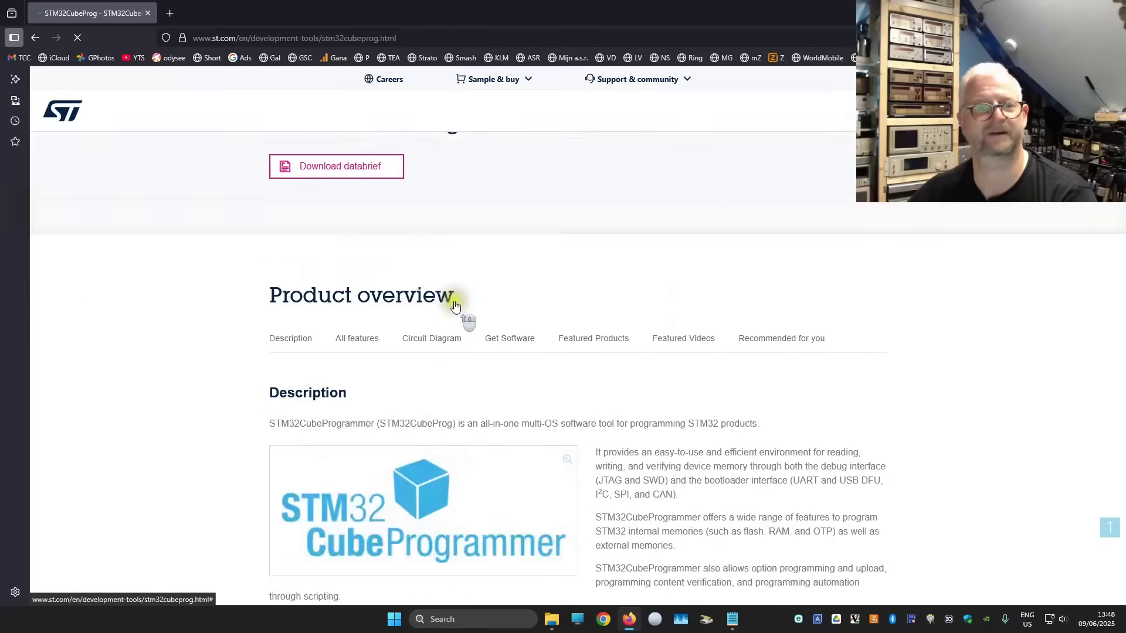
click(37, 37)
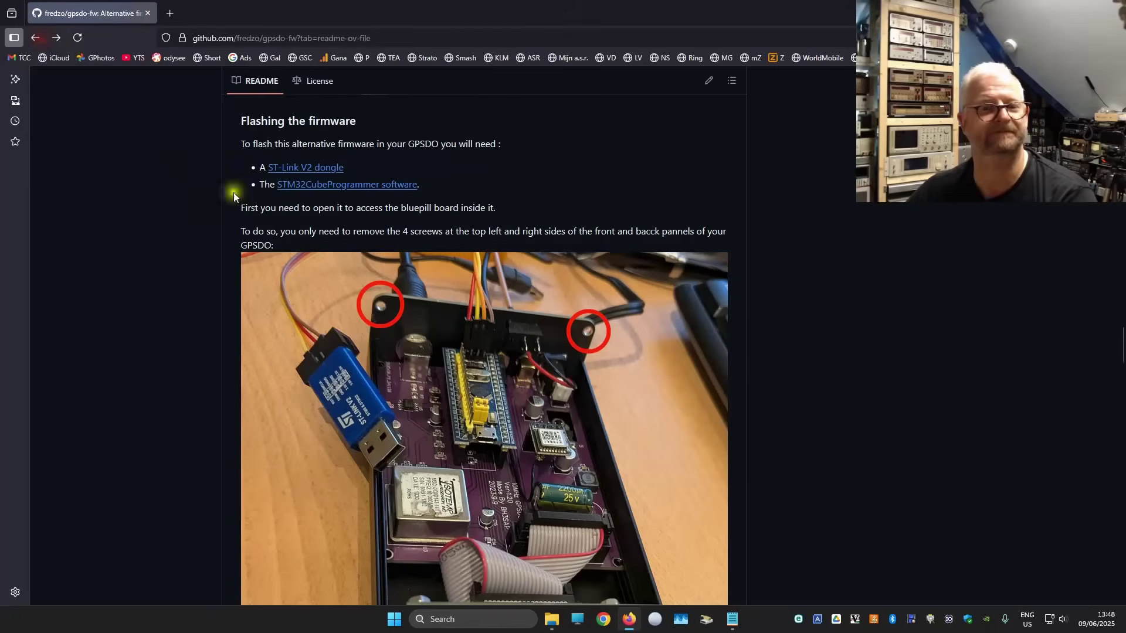
Read through the README's STM32CubeProgrammer flashing steps and Hardware Extensions section
scroll(373, 301, down, 15)
scroll(373, 300, down, 3)
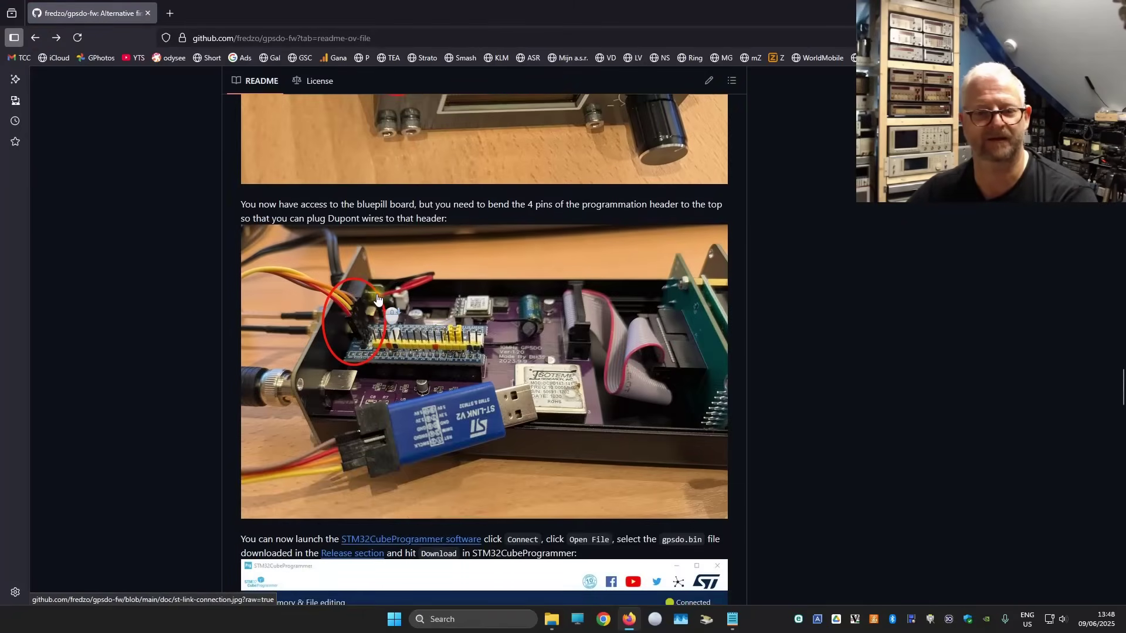
scroll(380, 298, down, 6)
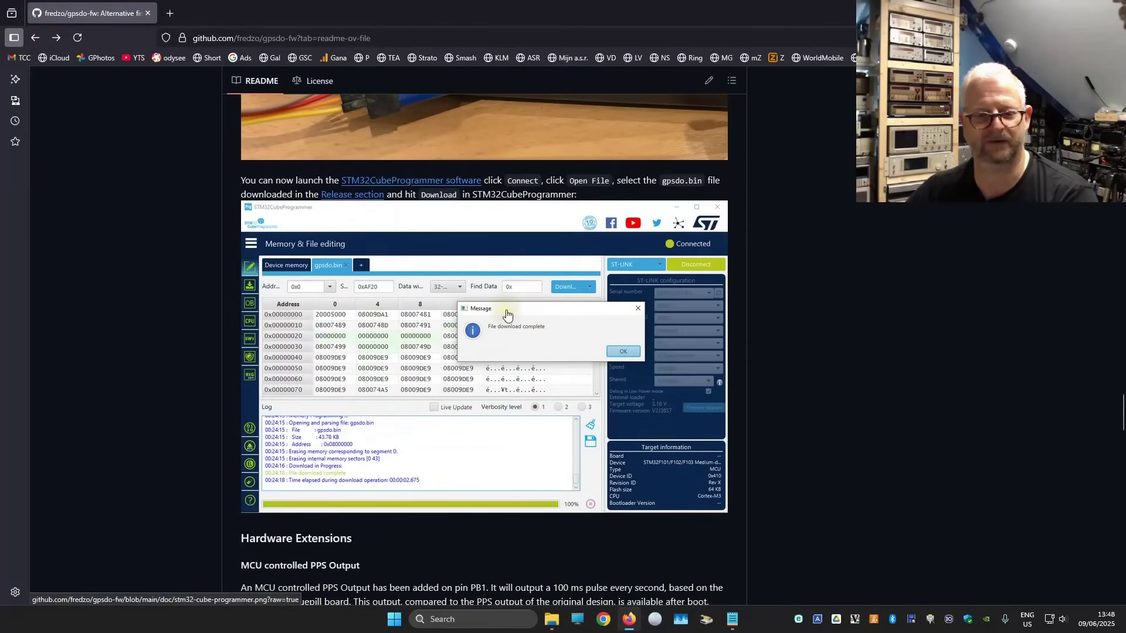
scroll(507, 314, down, 9)
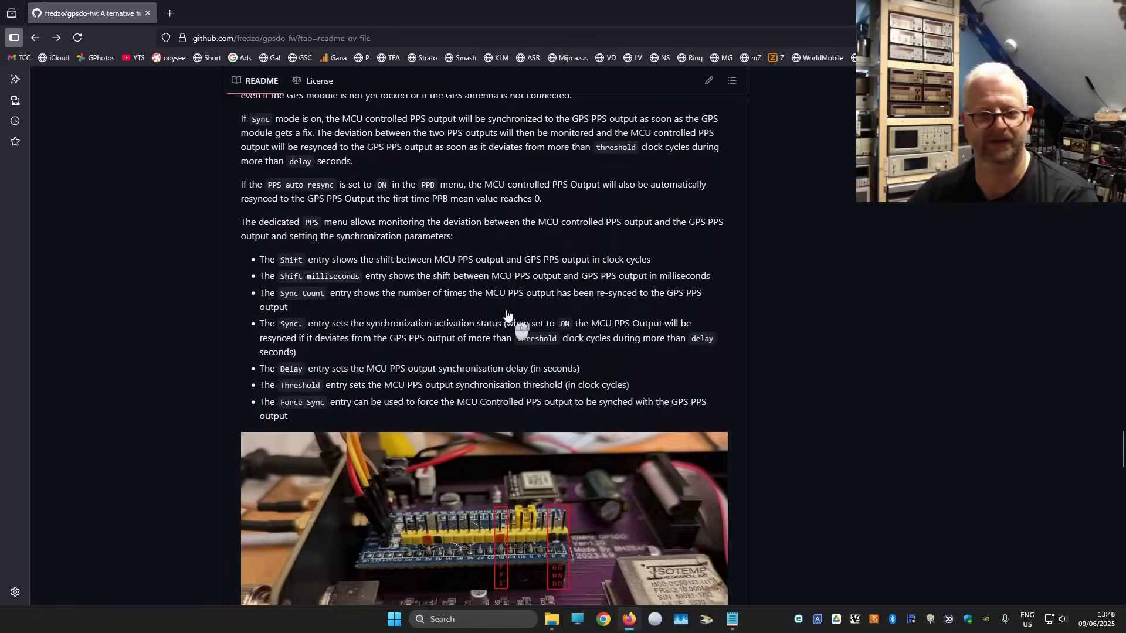
scroll(508, 314, down, 4)
scroll(508, 315, down, 4)
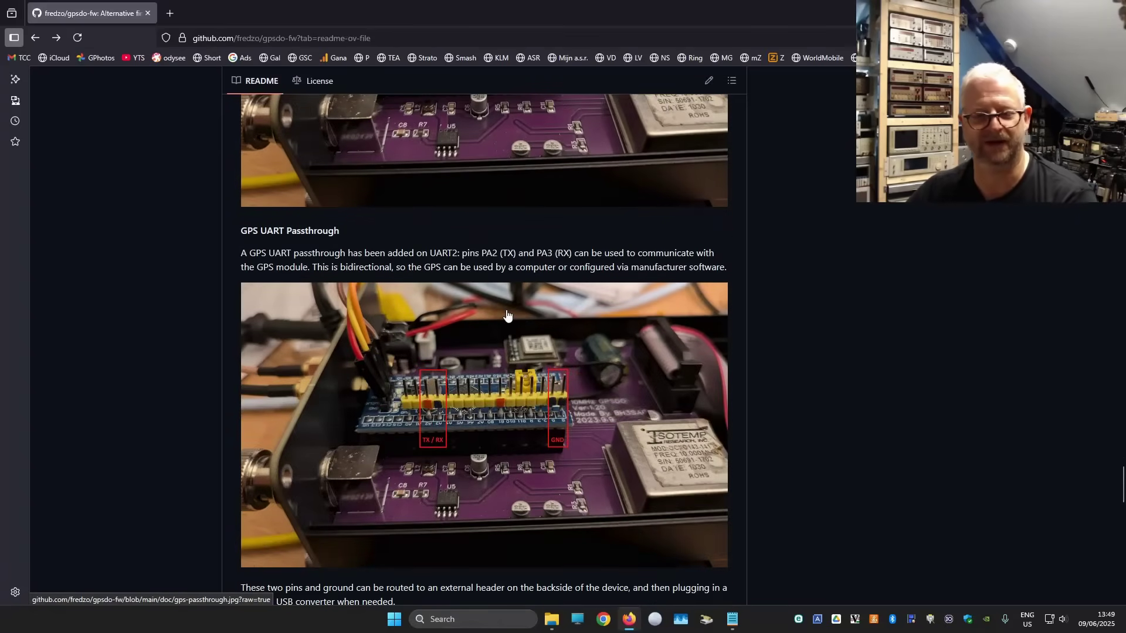
scroll(507, 315, up, 15)
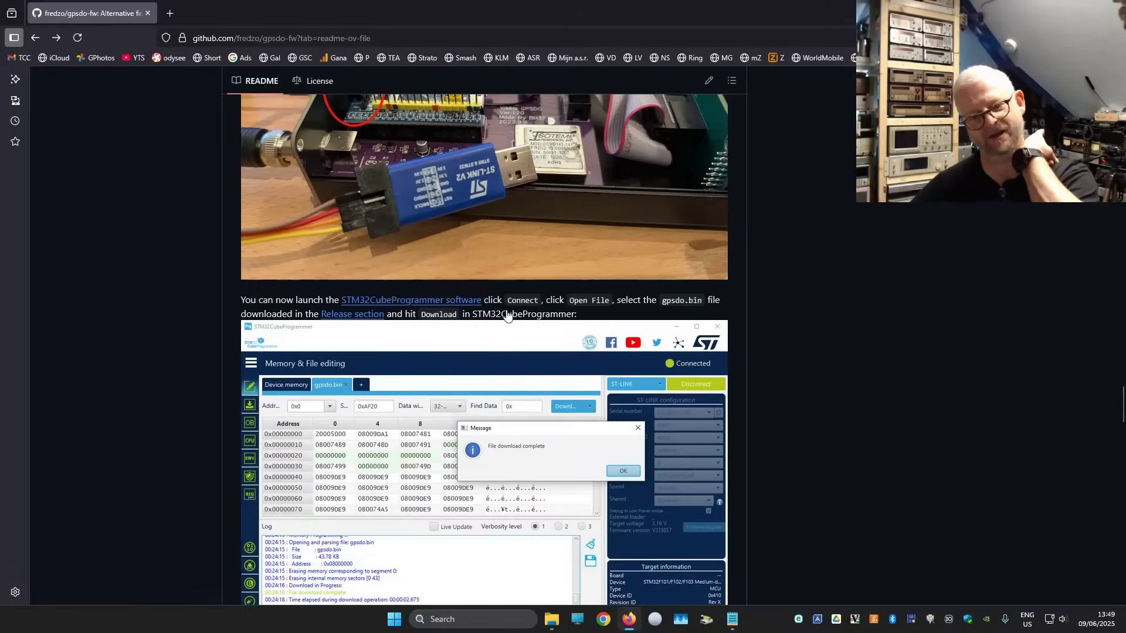
scroll(507, 314, up, 6)
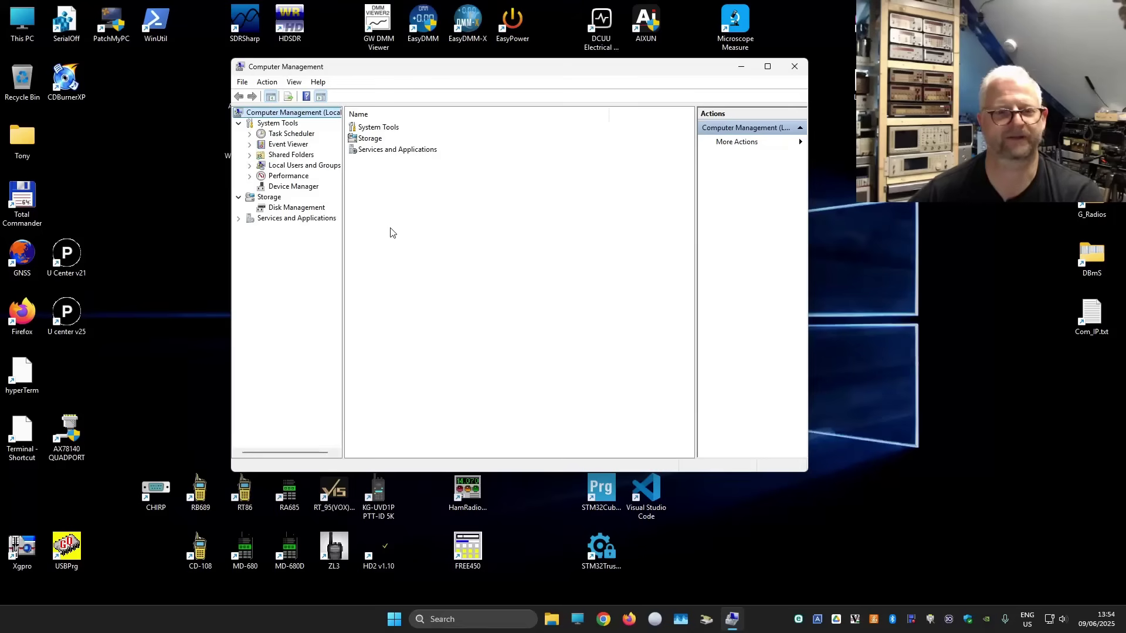
Confirm STM32 STLink appears under Universal Serial Bus devices, then launch STM32CubeProgrammer
click(304, 188)
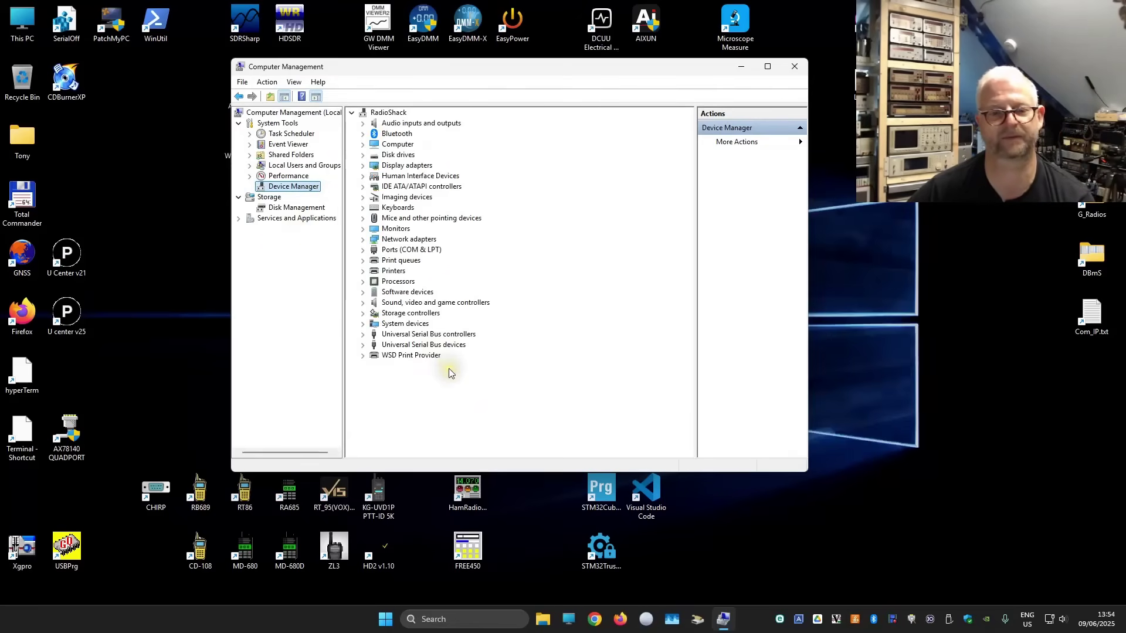
click(362, 345)
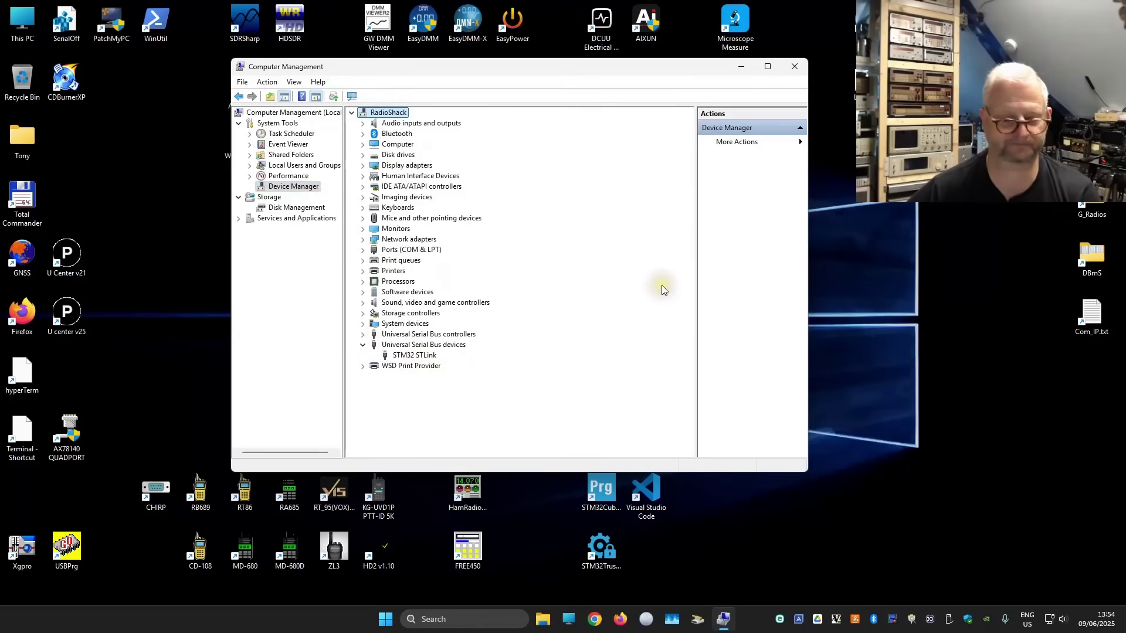
double_click(599, 493)
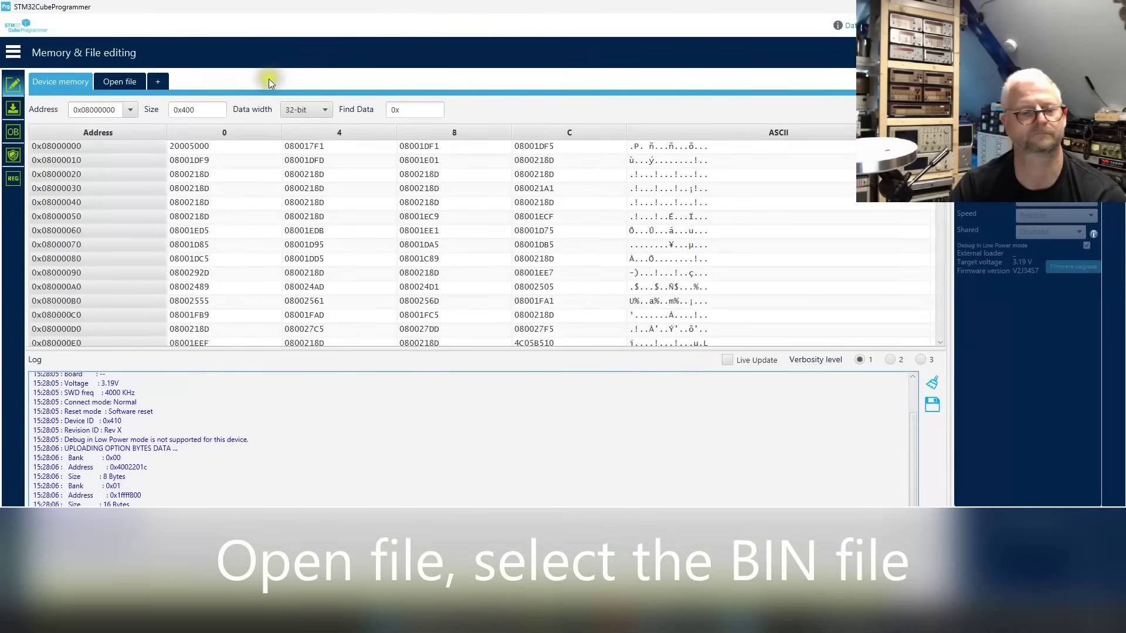
Load gpsdo.bin from My Drive > _Radios > 10Mhz_GPS > GPSDO_BH3SAP > fredzo_v1-13
scroll(265, 159, down, 1)
click(119, 81)
double_click(446, 114)
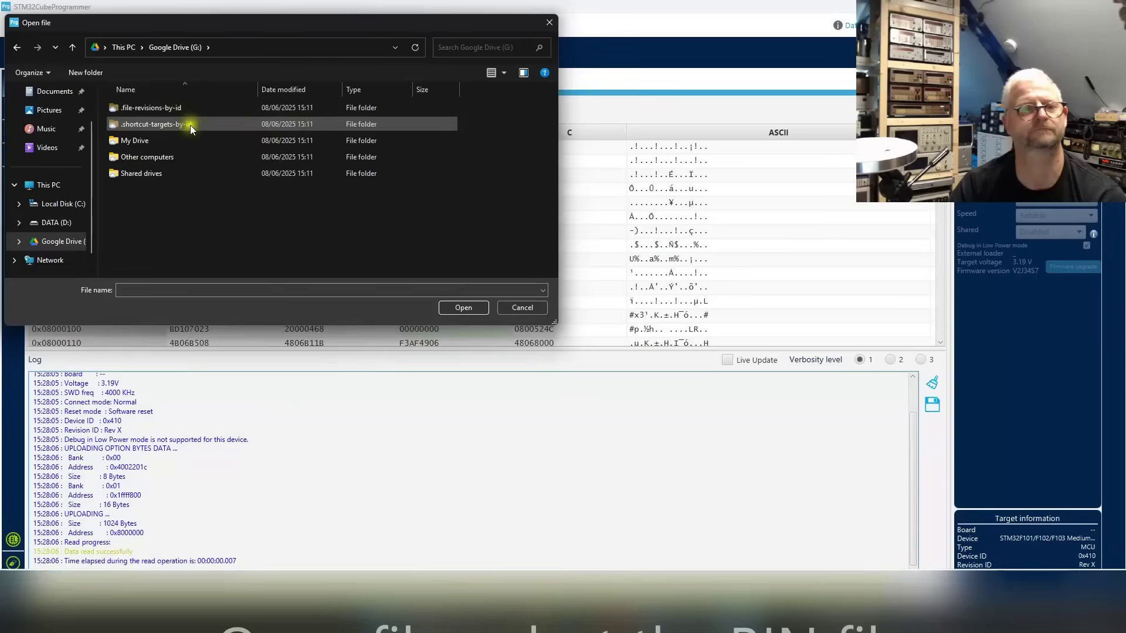
double_click(184, 122)
double_click(141, 115)
scroll(158, 186, up, 3)
double_click(143, 154)
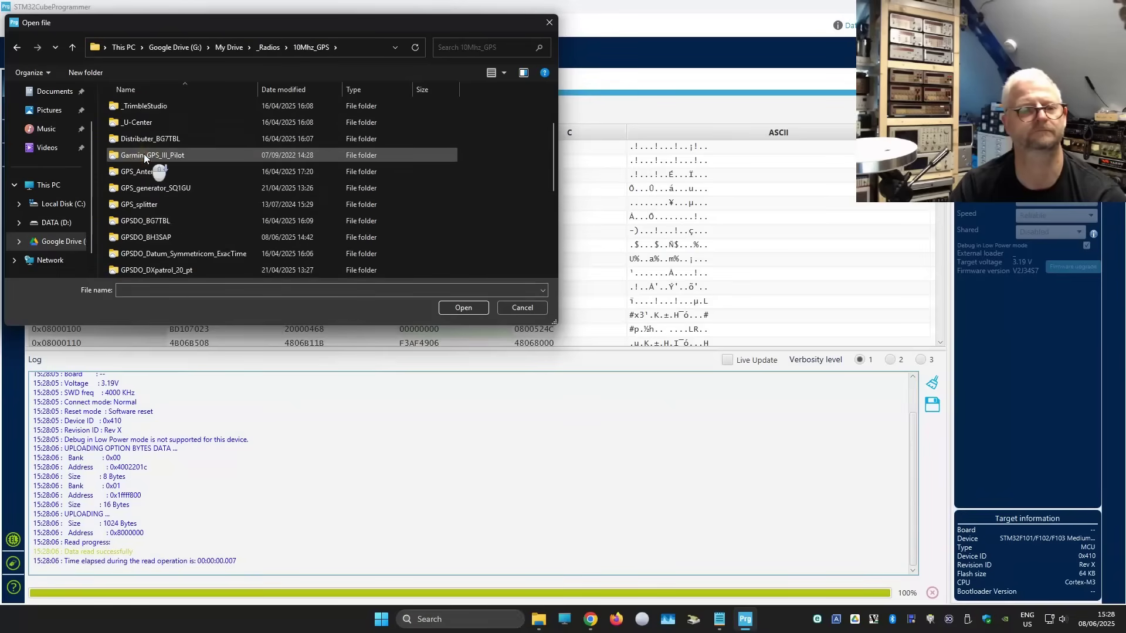
double_click(152, 192)
double_click(141, 141)
click(137, 108)
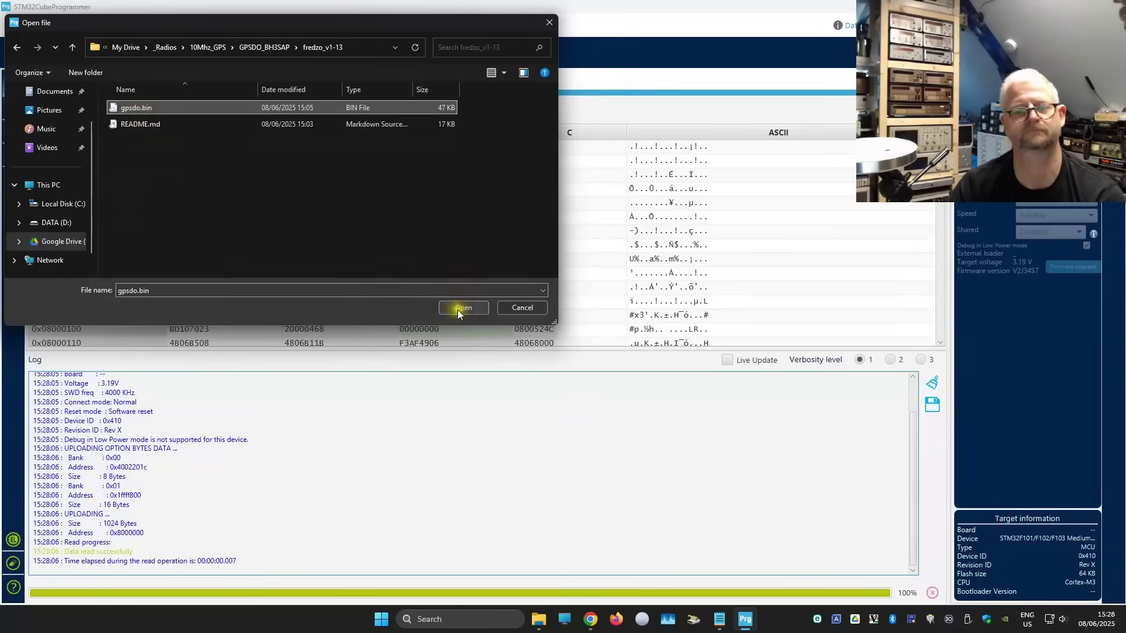
click(459, 308)
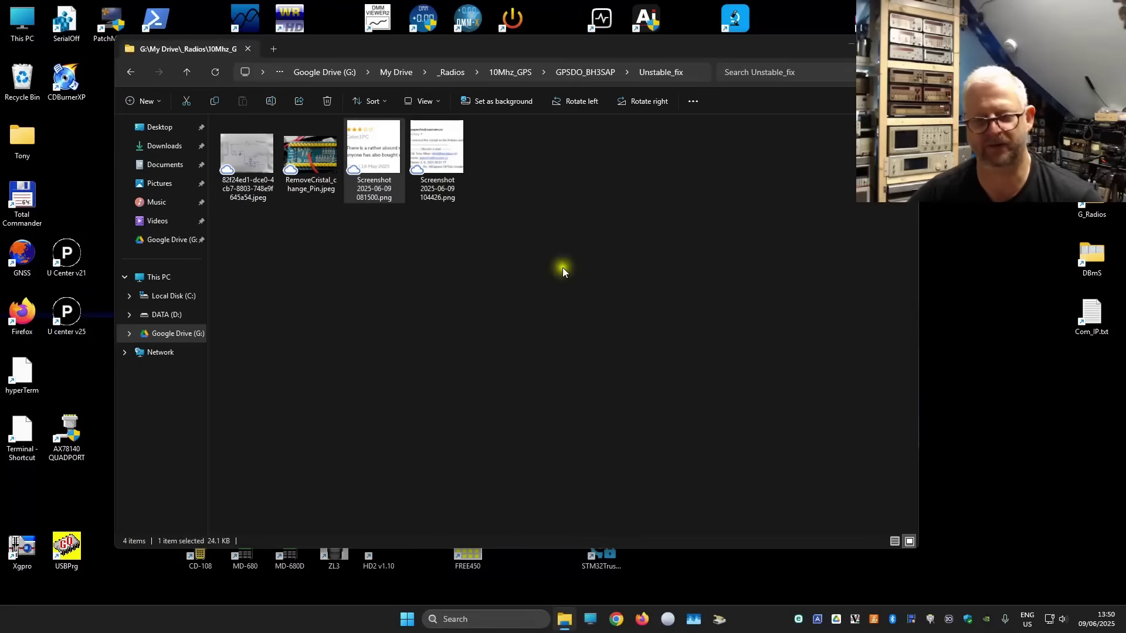
double_click(368, 156)
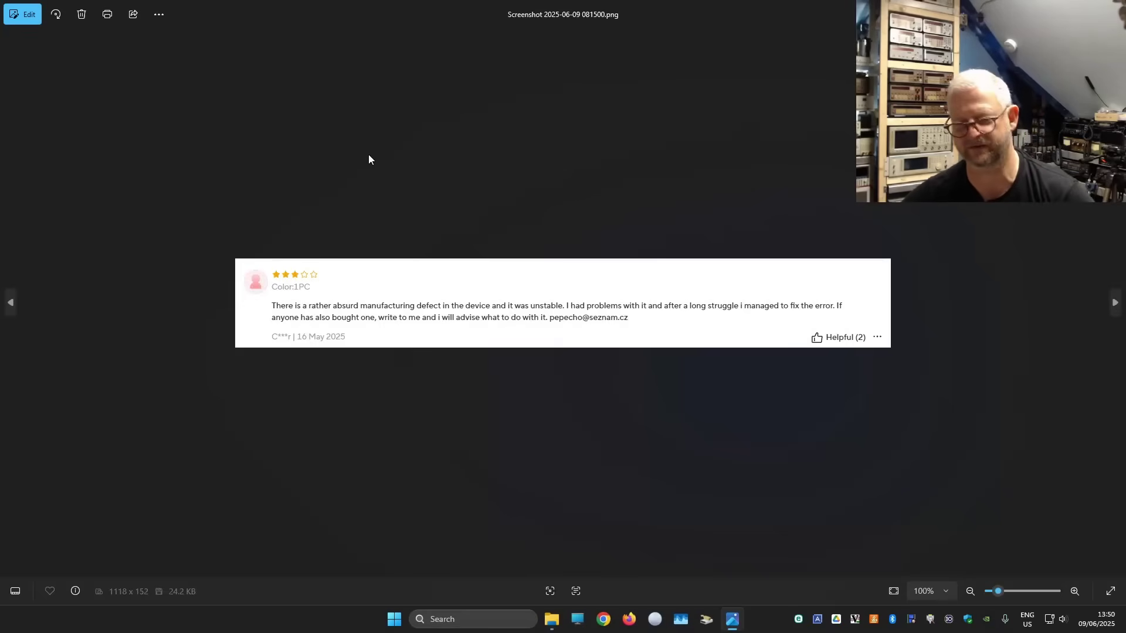
scroll(460, 185, up, 3)
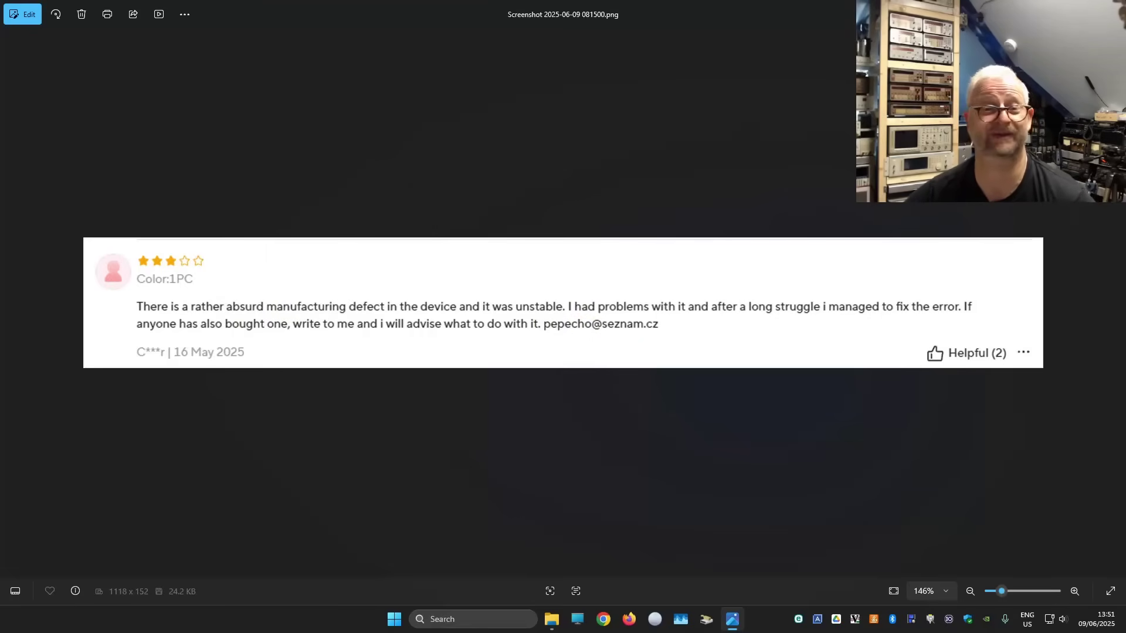
key(alt+F4)
double_click(247, 150)
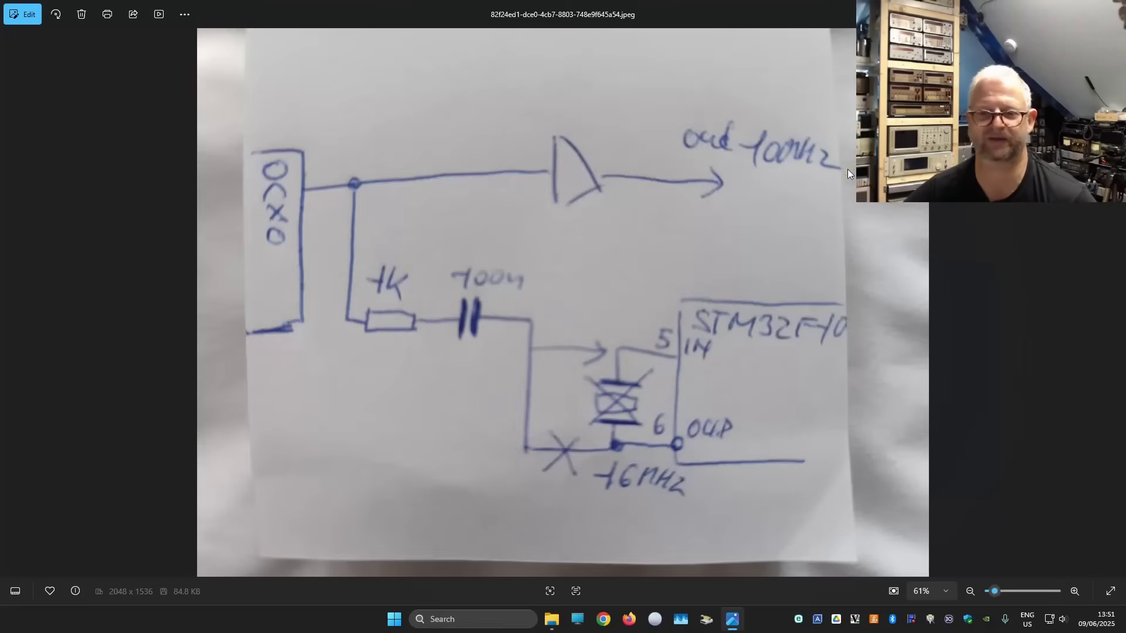
key(alt+F4)
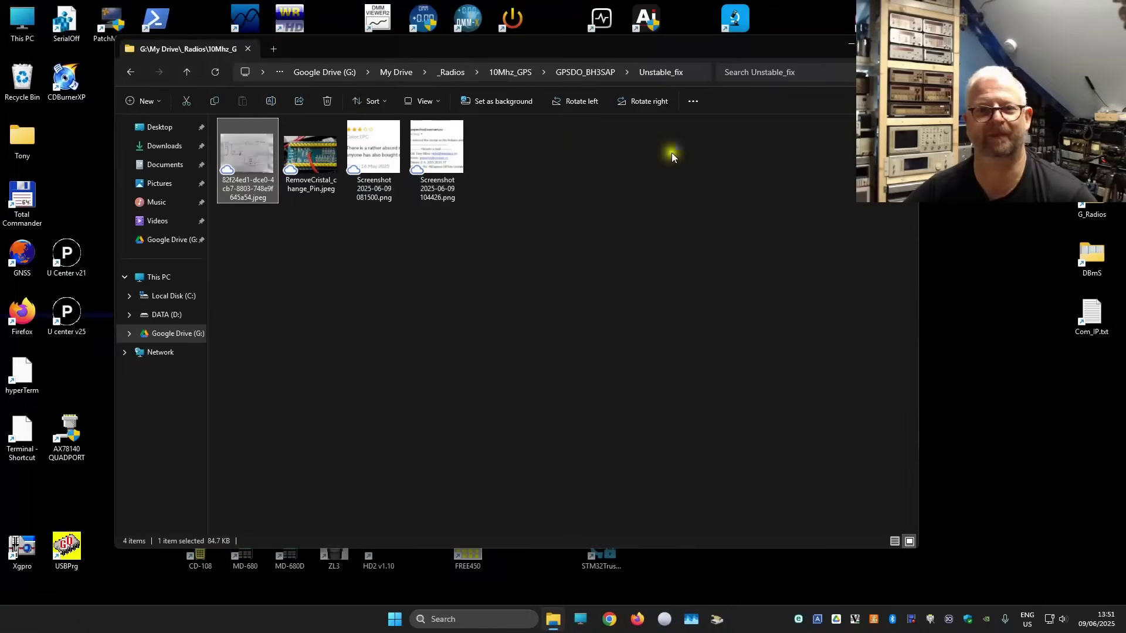
Open RemoveCristal_change_Pin.jpeg in Photos to see the board's red rework wire
click(321, 156)
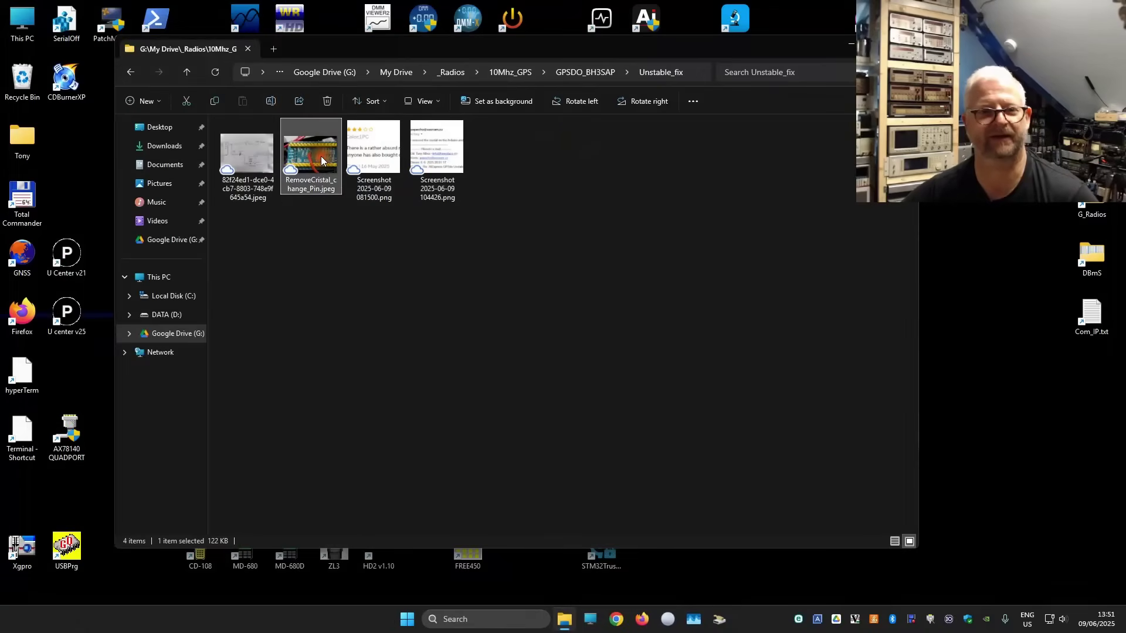
double_click(322, 157)
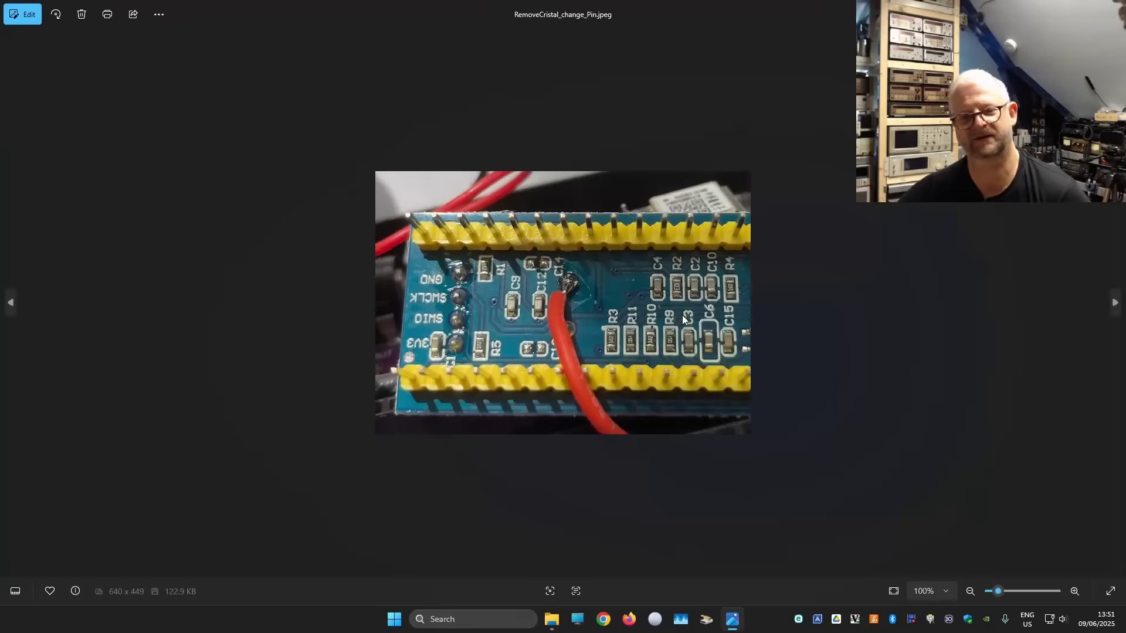